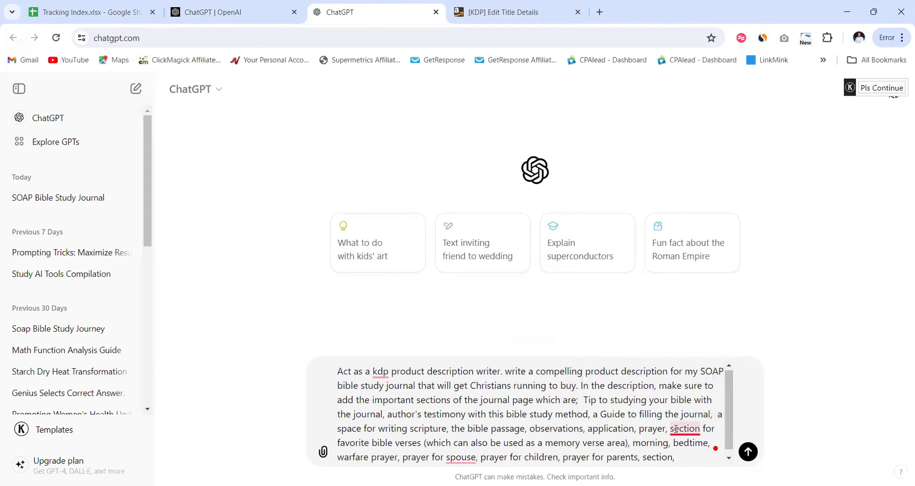
- Correct the description prompt to read "a section" and "a spouse", and submit it for the SOAP Bible study journal
mouse_move(685, 428)
left_click(689, 355)
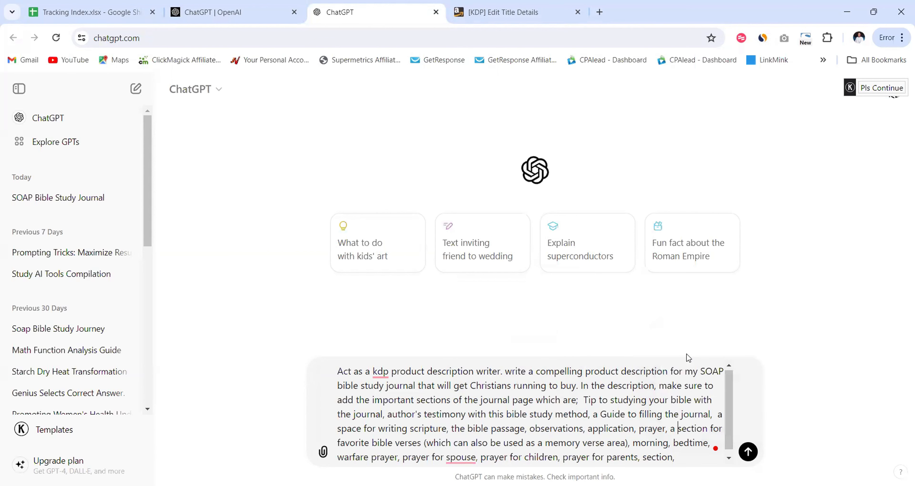
mouse_move(461, 457)
left_click(469, 380)
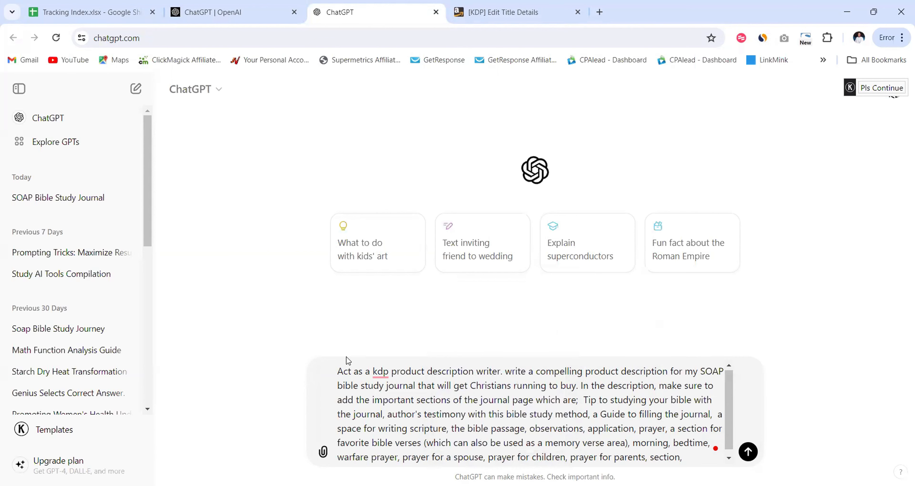
key("Return")
left_click_drag(902, 315, 868, 239)
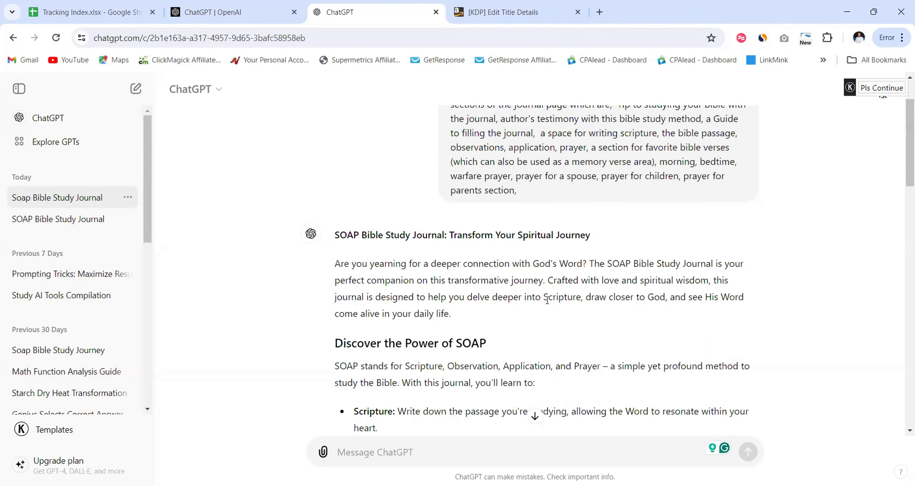
- Ask ChatGPT to "make it shorter" and review the condensed product description
triple_click(458, 320)
left_click(411, 449)
type("make it shorter")
key("Return")
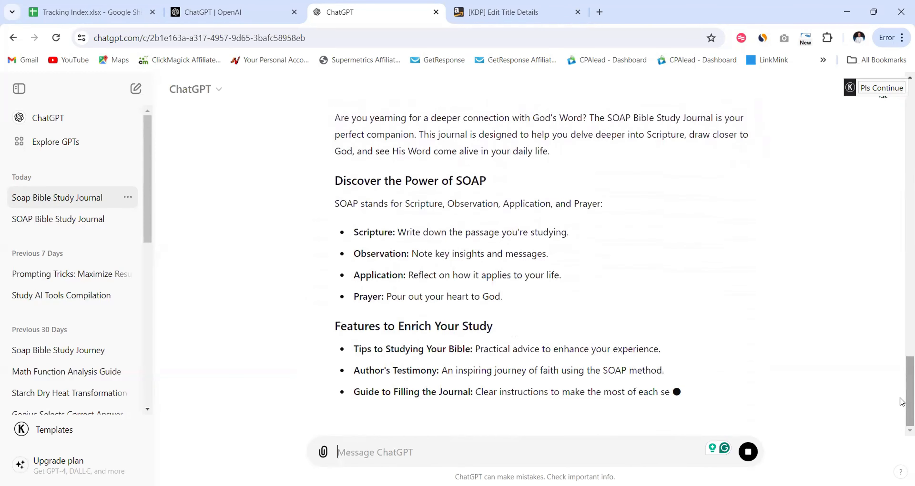
left_click_drag(903, 389, 902, 311)
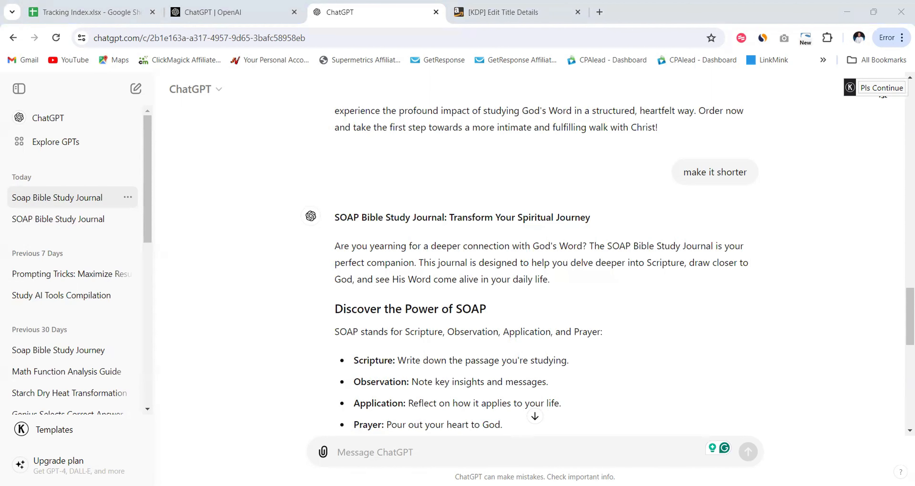
- Switch to the KDP title details page, paste the copied description into the Description field and declare ownership of the copyright
left_click(503, 12)
left_click(281, 211)
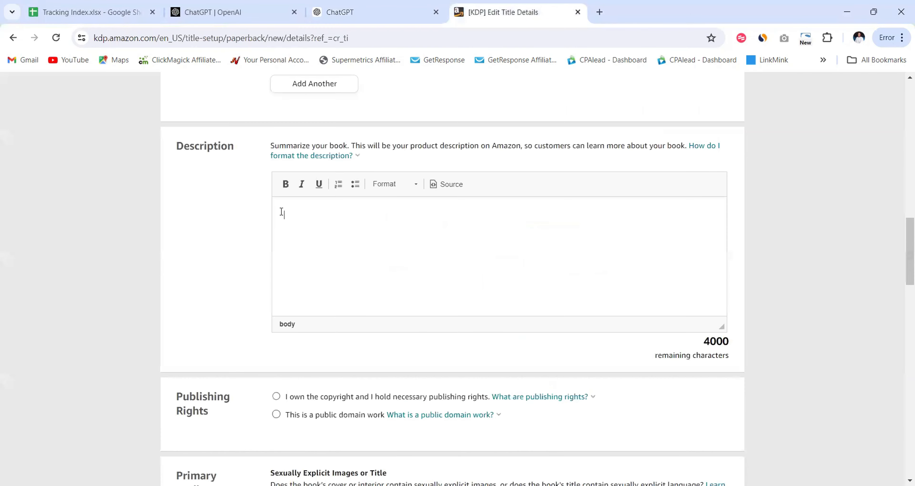
key("ctrl+v")
scroll(360, 191, "down", 5)
left_click(276, 184)
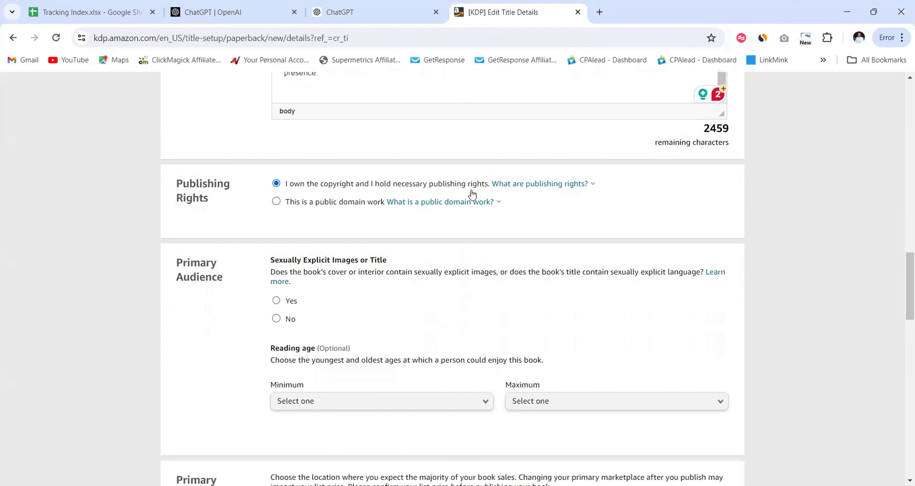
- Answer No to sexually explicit images or title and choose a minimum reading age for the book
scroll(587, 211, "down", 4)
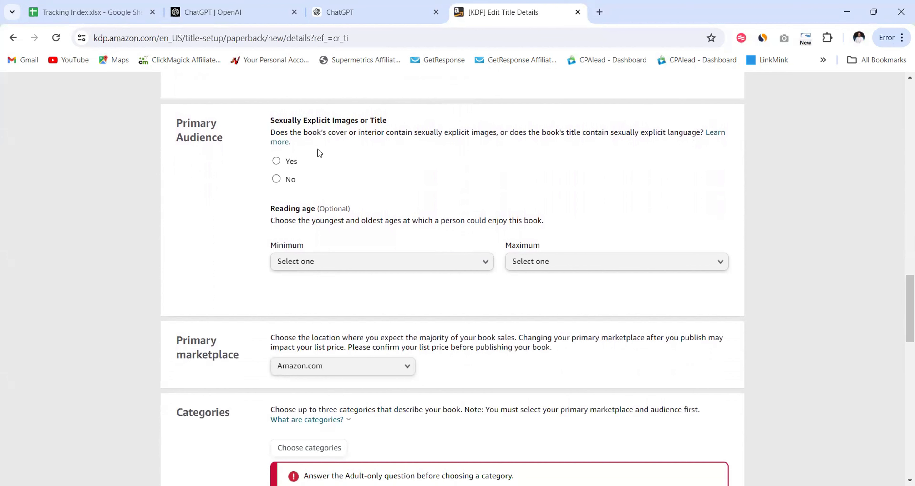
left_click(276, 180)
left_click(382, 262)
left_click(306, 440)
- Keep Amazon.com as primary marketplace and choose the category Christian Books & Bibles with the subcategory Bible Study & Reference
left_click_drag(909, 309, 902, 344)
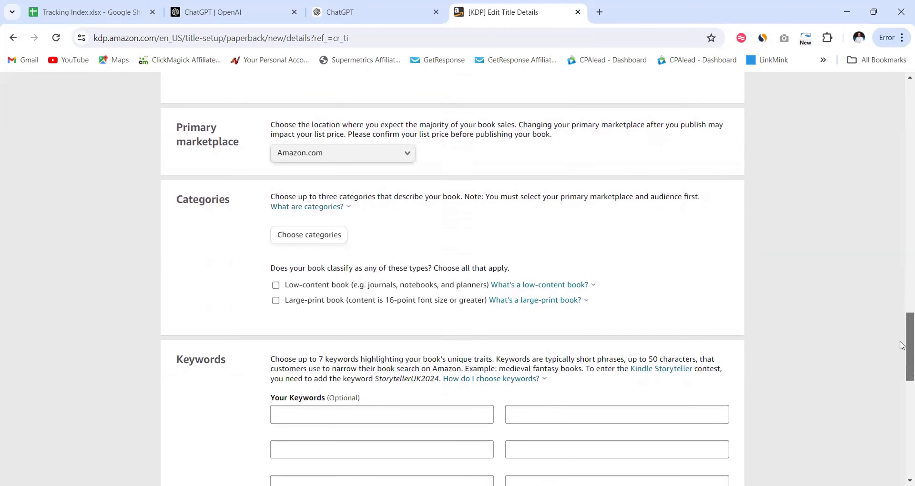
left_click(407, 155)
left_click(407, 154)
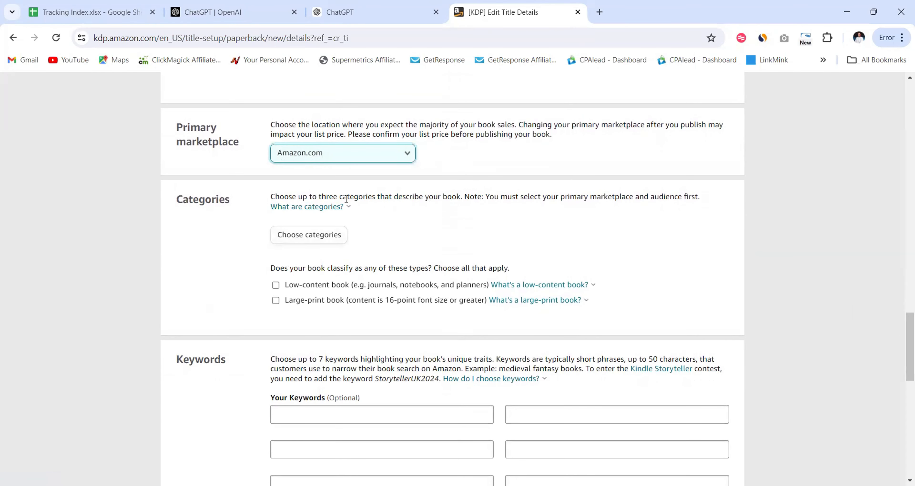
left_click(291, 241)
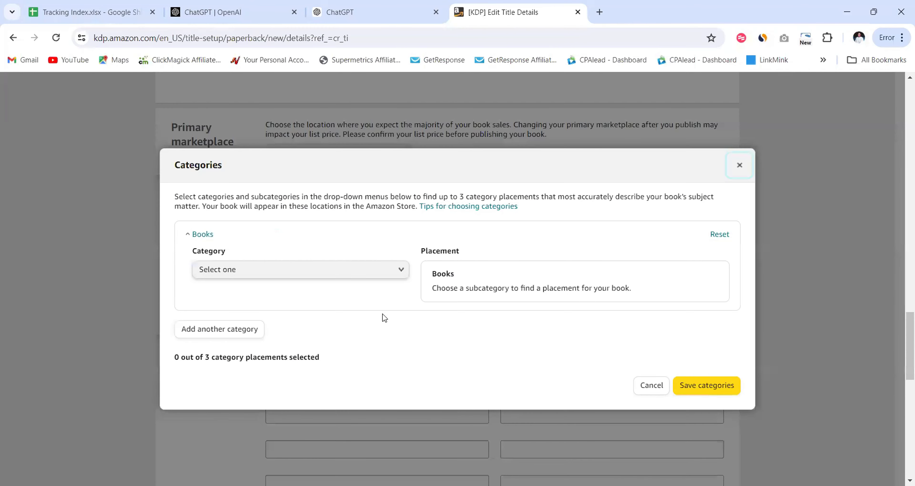
left_click(400, 269)
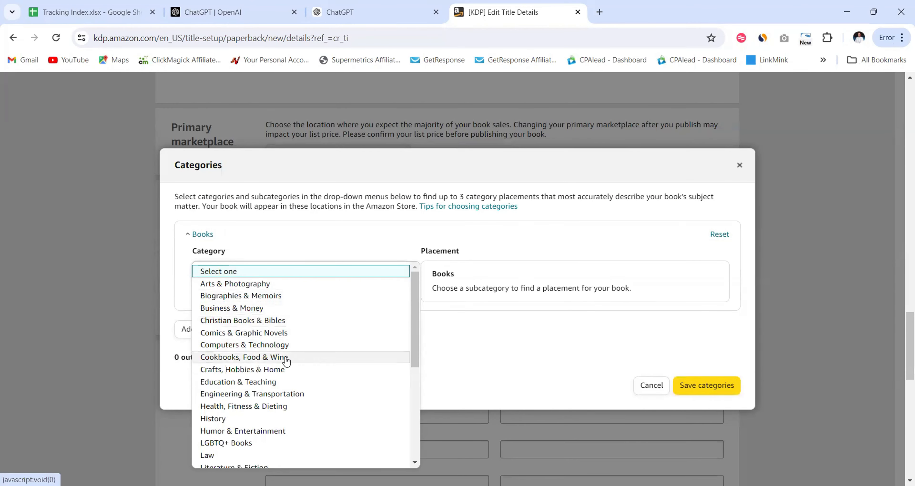
left_click(254, 321)
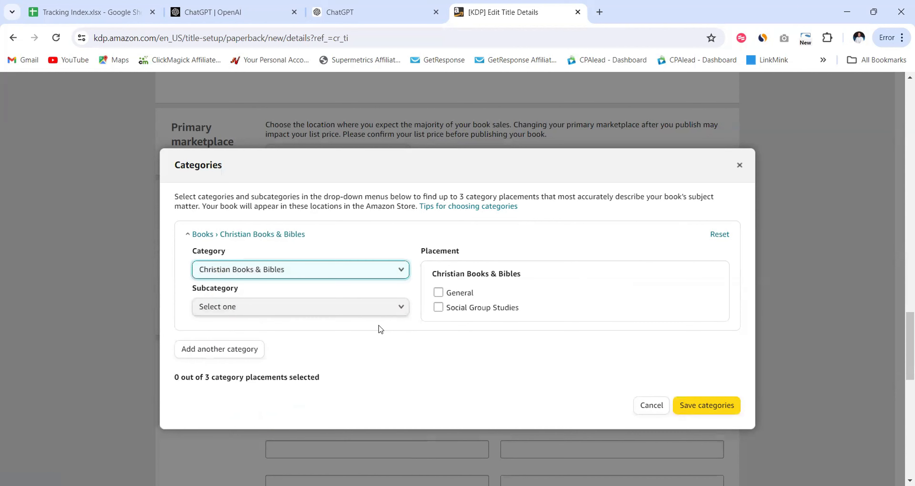
left_click(400, 311)
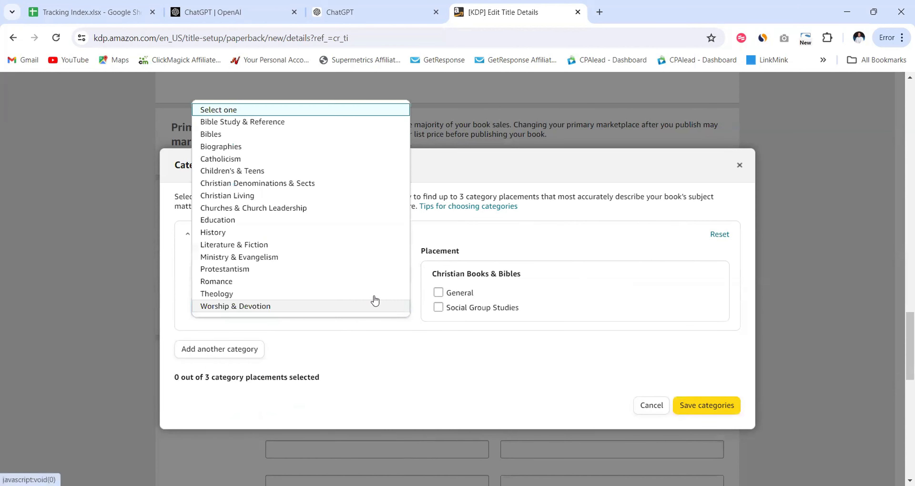
left_click(230, 122)
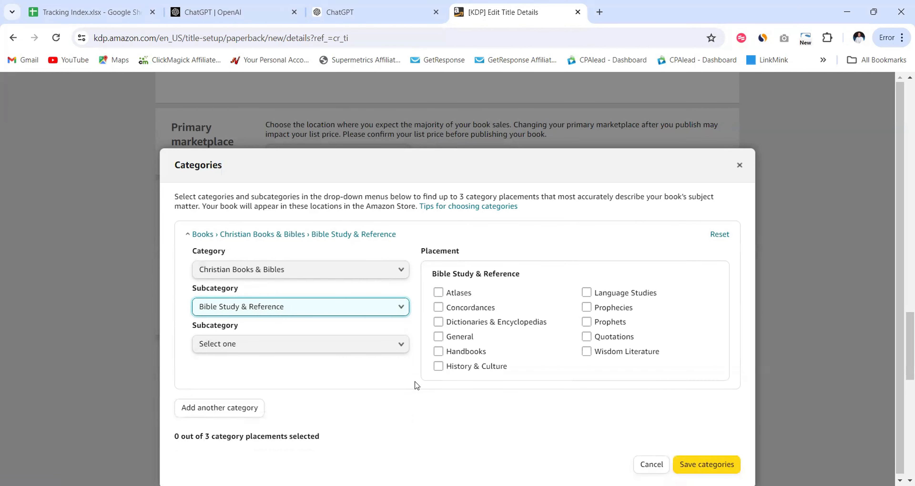
- Select the placements General, Handbooks and Prophecies under Bible Study & Reference and save the categories
left_click(439, 340)
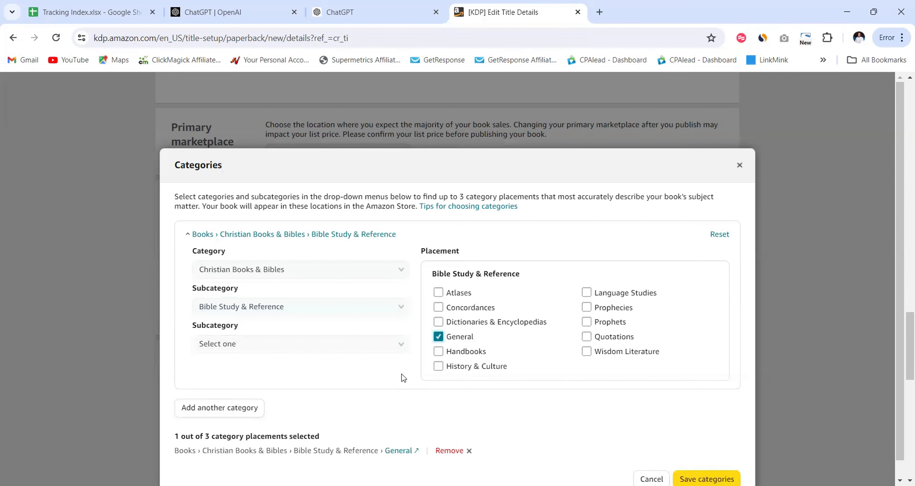
left_click(439, 352)
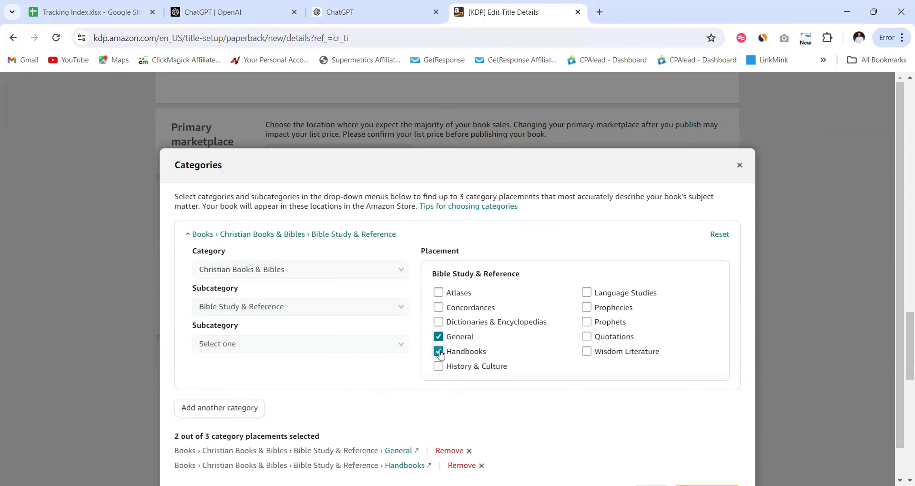
left_click(586, 307)
scroll(902, 366, "down", 2)
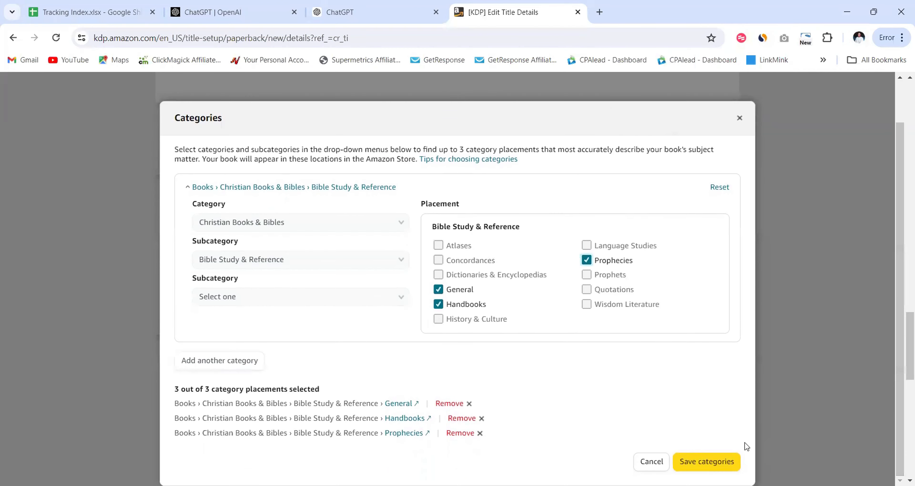
left_click(707, 462)
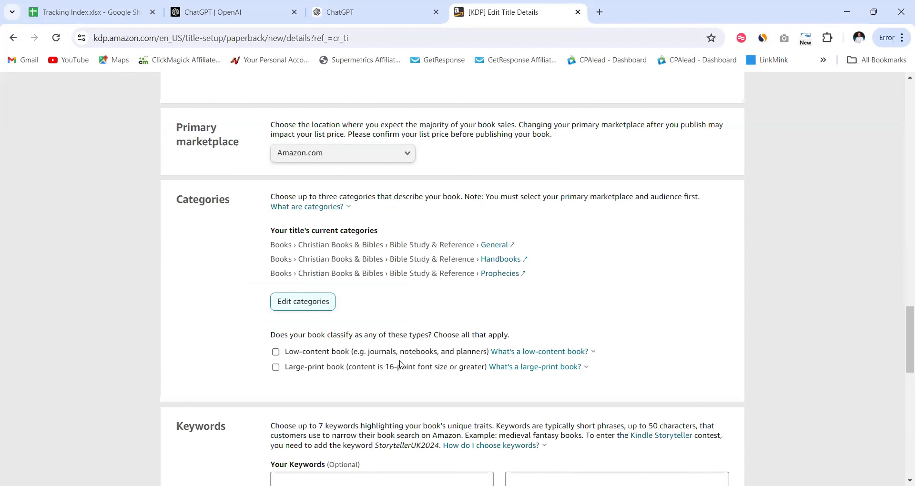
- Classify the book as a low-content book
left_click(275, 353)
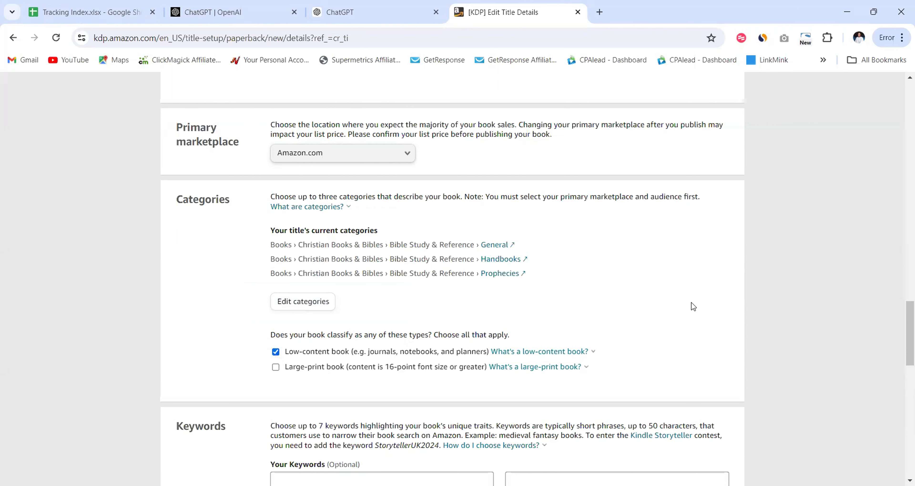
left_click_drag(902, 326, 902, 377)
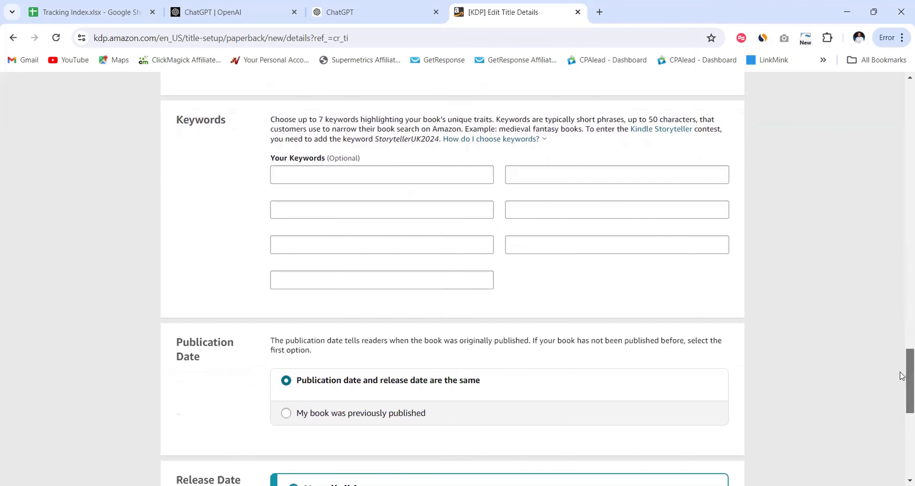
mouse_move(902, 376)
left_mouse_down()
mouse_move(903, 365)
mouse_move(902, 372)
left_mouse_up()
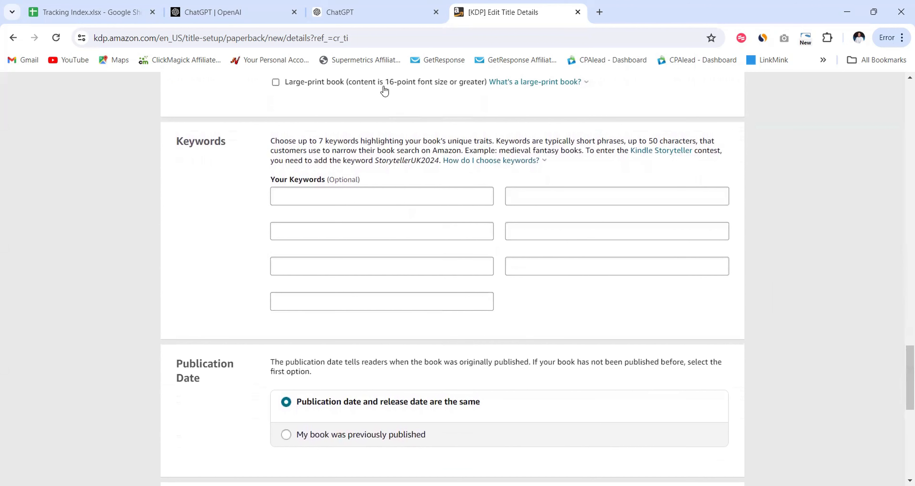
- Switch to ChatGPT and submit "Do a thorough research and write down 10 most searched keywords for this type of product on amazon"
key("ctrl+shift+Tab")
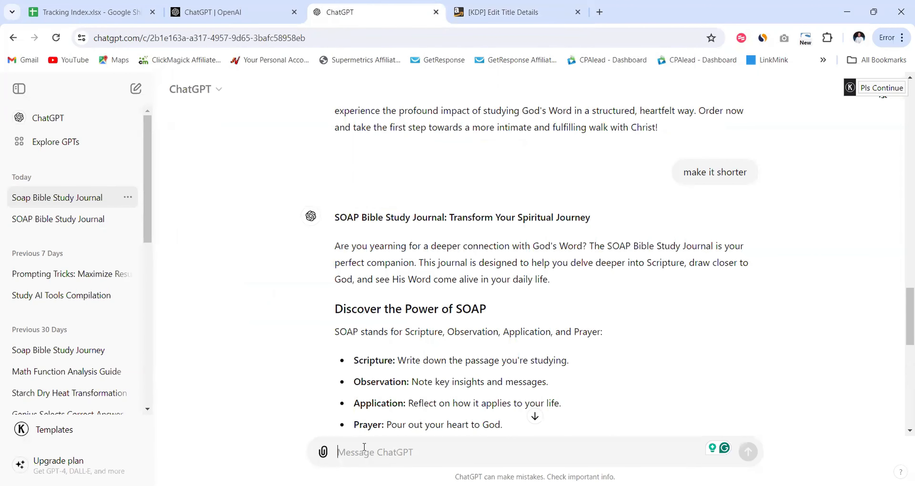
type("Do")
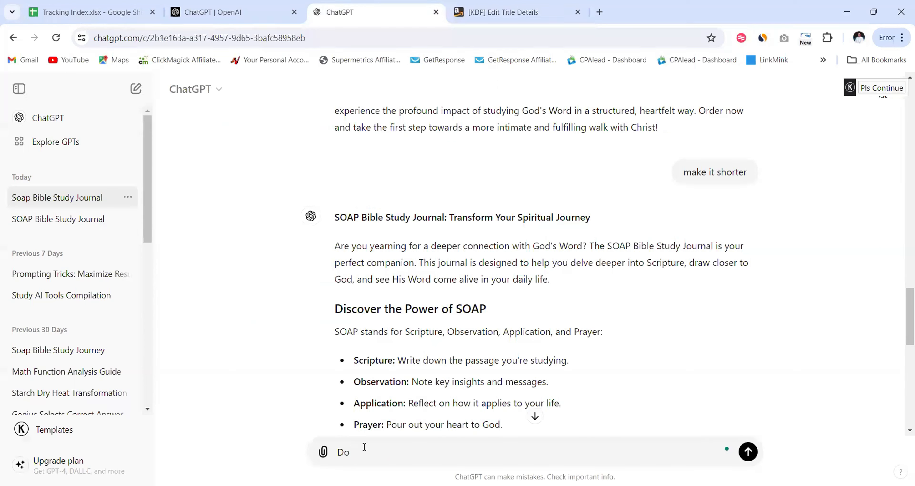
type(" a thorough resea")
type("rch on A")
key("BackSpace")
key("BackSpace")
key("BackSpace")
key("BackSpace")
type("and write down ")
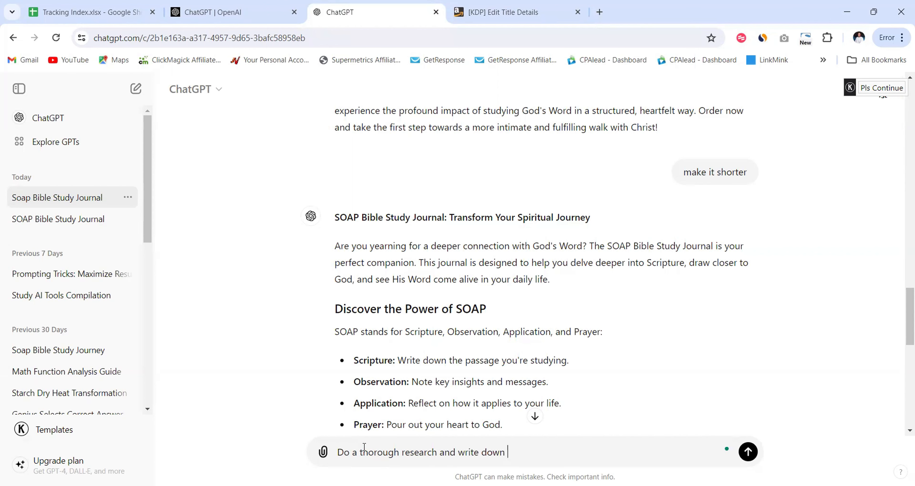
type("10 most searched keywords for this")
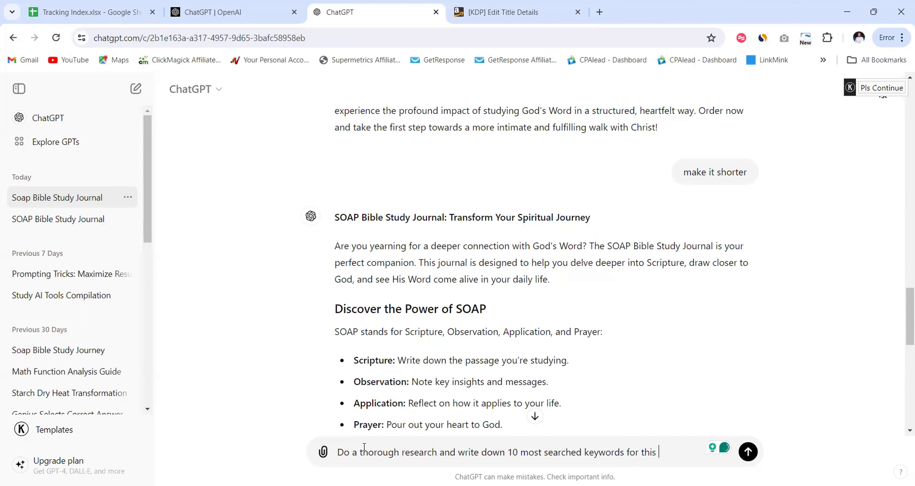
type(" type of pro")
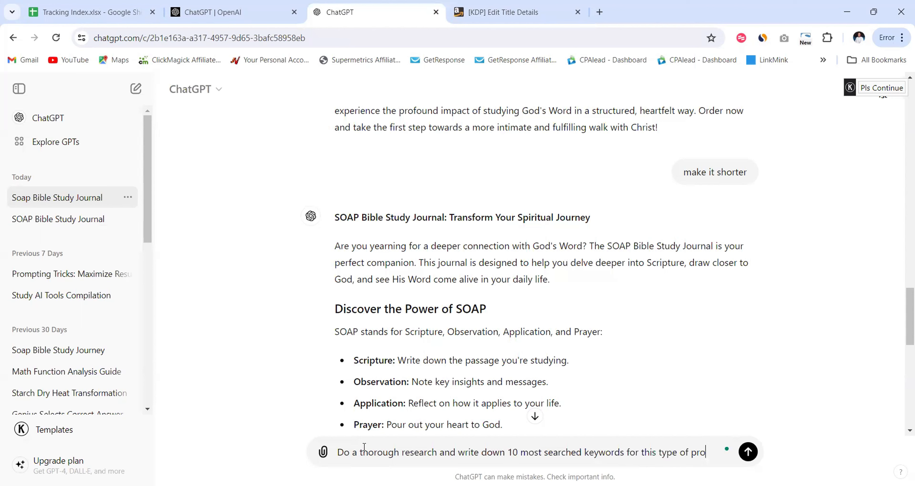
type("duct on amazon")
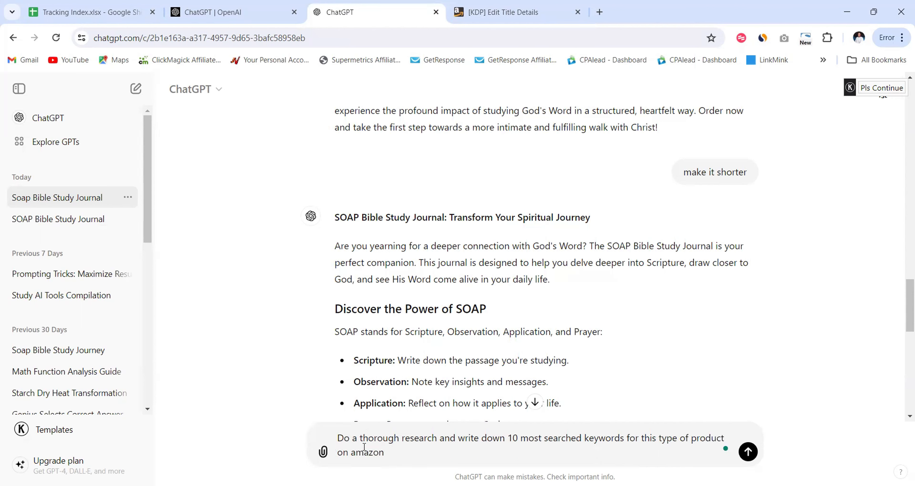
left_click(748, 452)
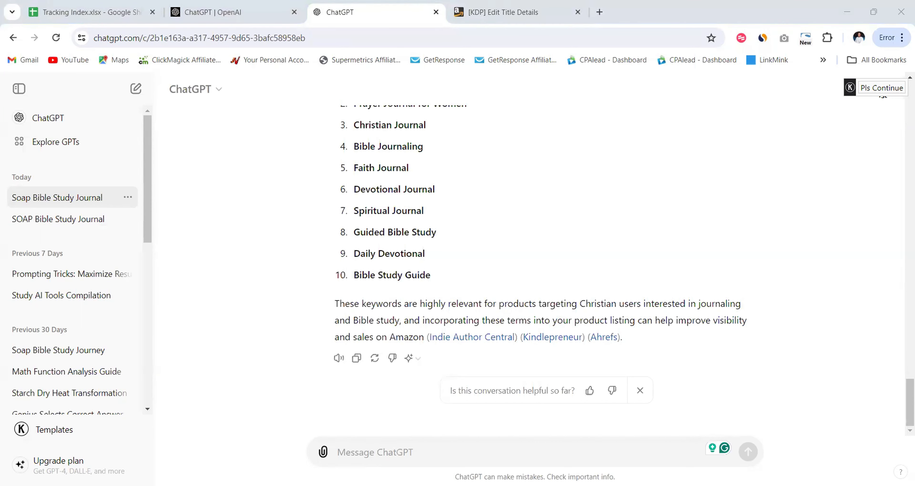
- Return to the KDP title details page, then save the paperback details and continue to the Content step
left_click(503, 12)
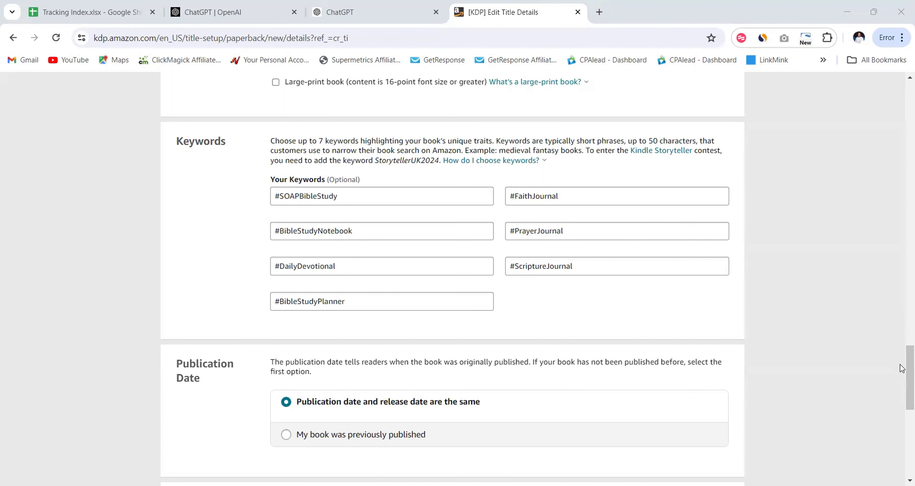
left_click_drag(901, 367, 901, 406)
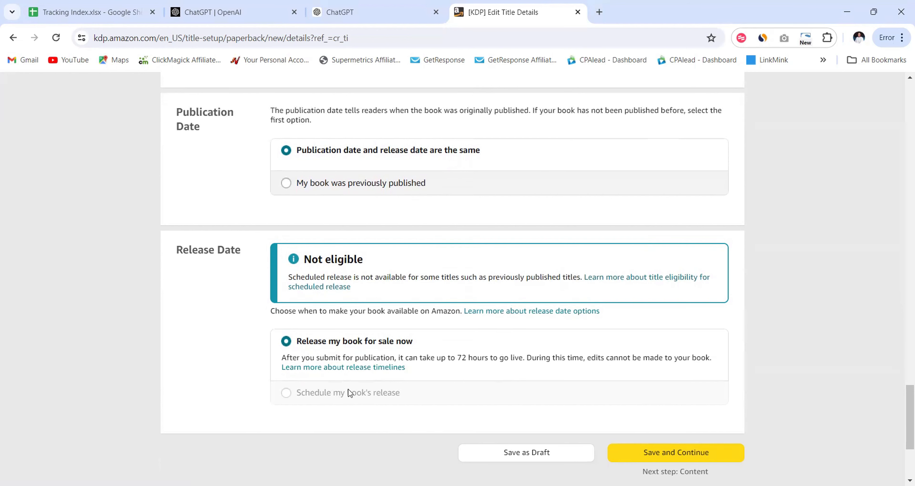
left_click(681, 459)
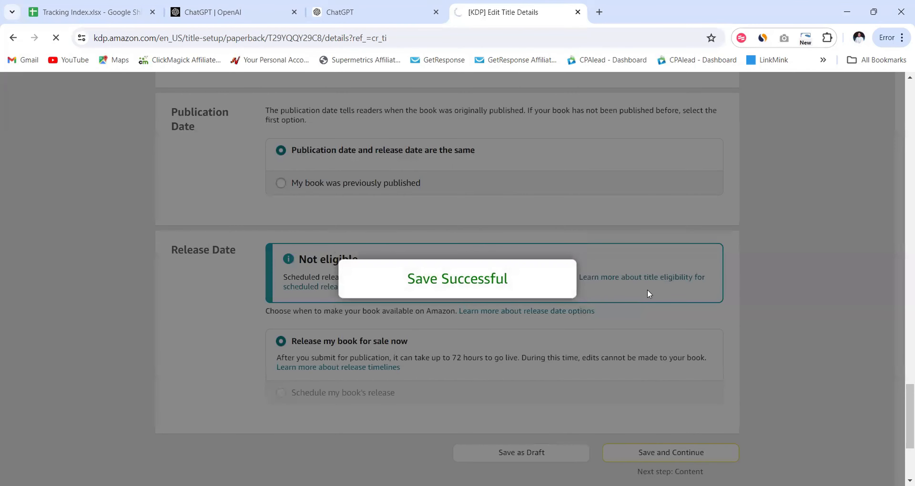